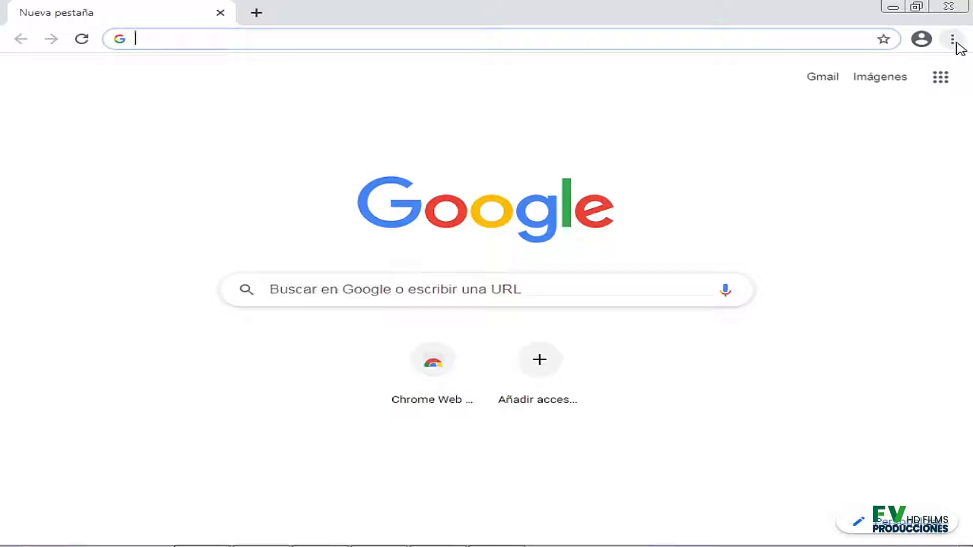
Open the full browsing history page, look over the visited sites, and open the options for clearing browsing data
{"action": "left_click", "coordinate": [954, 41]}
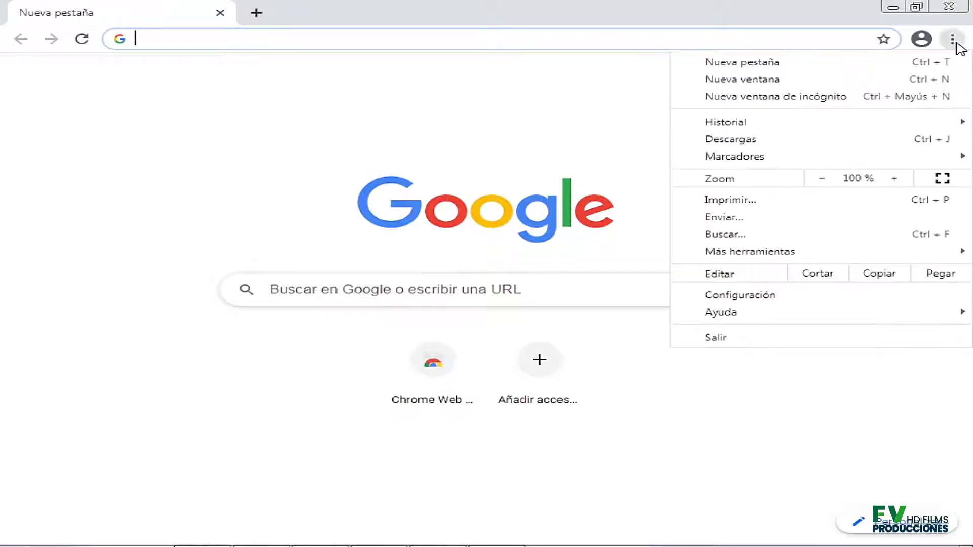
{"action": "mouse_move", "coordinate": [871, 124]}
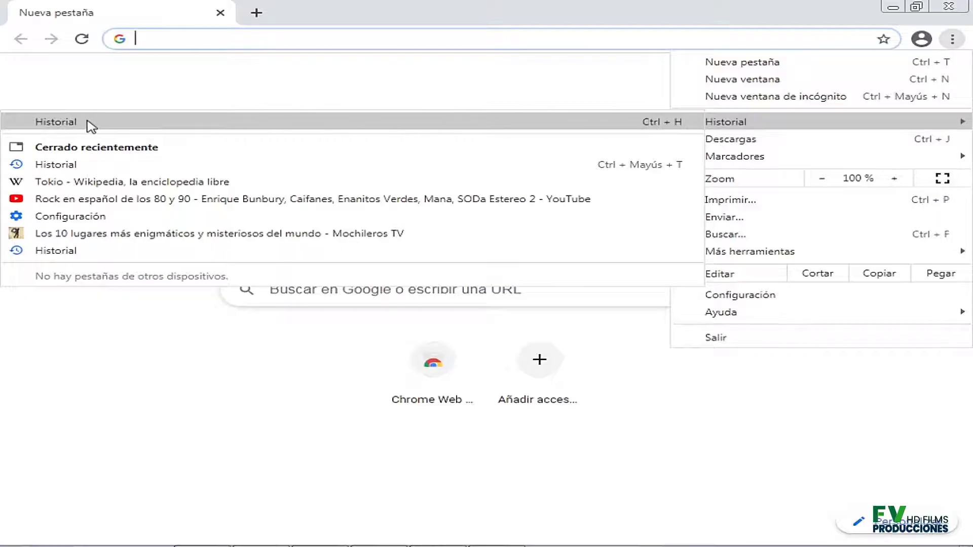
{"action": "left_click", "coordinate": [56, 123]}
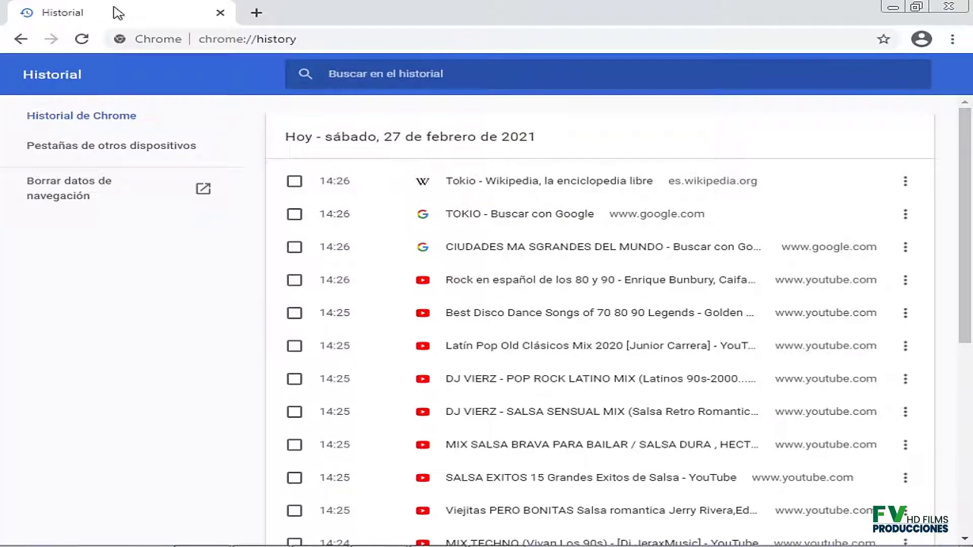
{"action": "scroll", "coordinate": [962, 208], "scroll_direction": "down", "scroll_amount": 1}
{"action": "scroll", "coordinate": [962, 209], "scroll_direction": "up", "scroll_amount": 1}
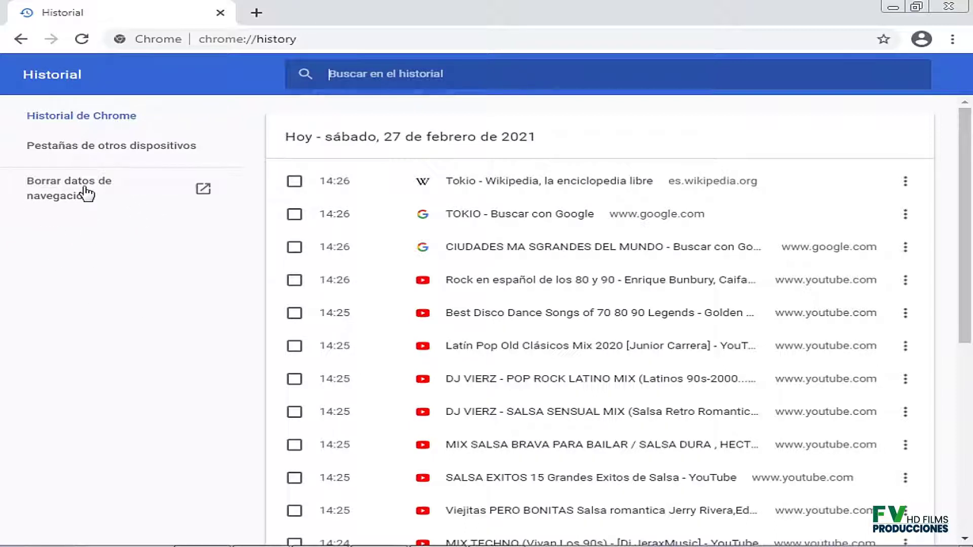
{"action": "left_click", "coordinate": [54, 196]}
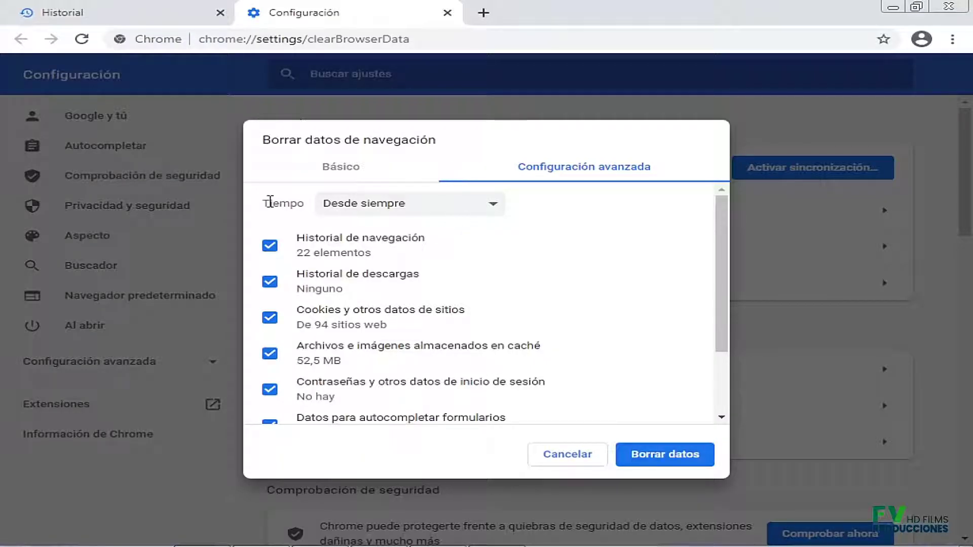
Set the time range of the browsing data to clear to "Desde siempre"
{"action": "left_click", "coordinate": [493, 205]}
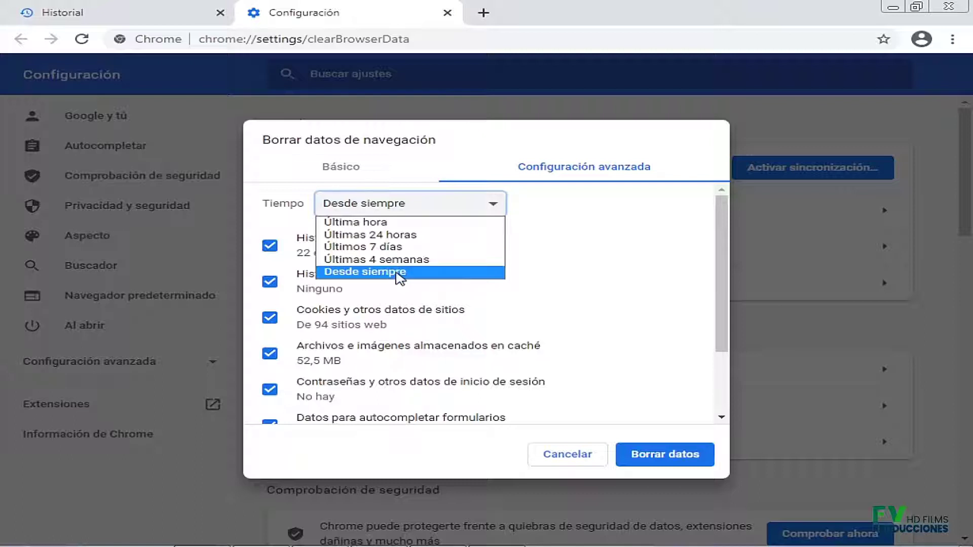
{"action": "left_click", "coordinate": [541, 263]}
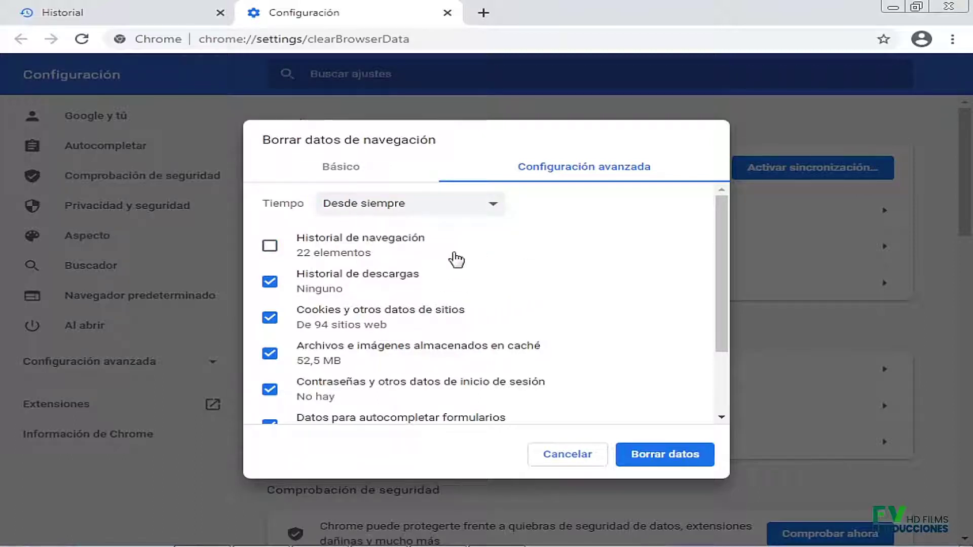
{"action": "left_click", "coordinate": [499, 206]}
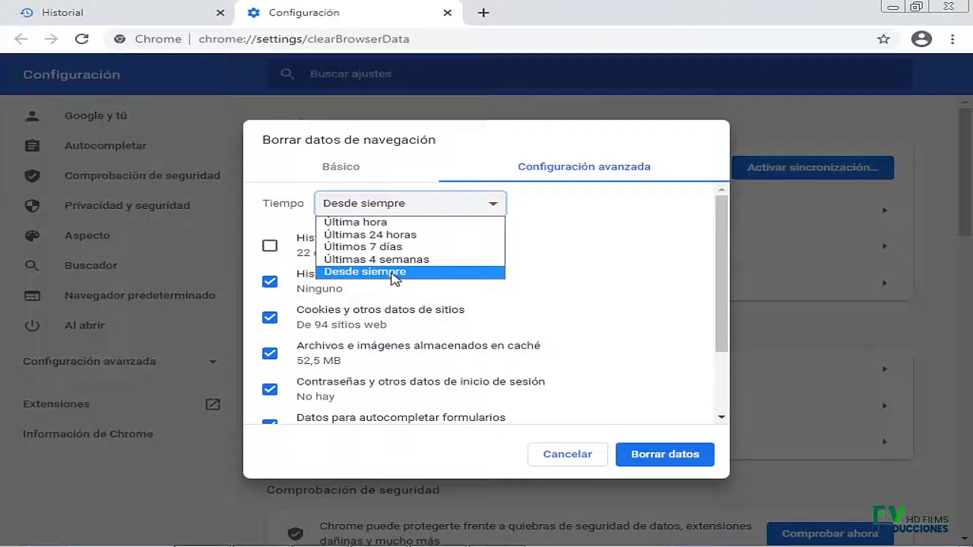
{"action": "left_click", "coordinate": [393, 276]}
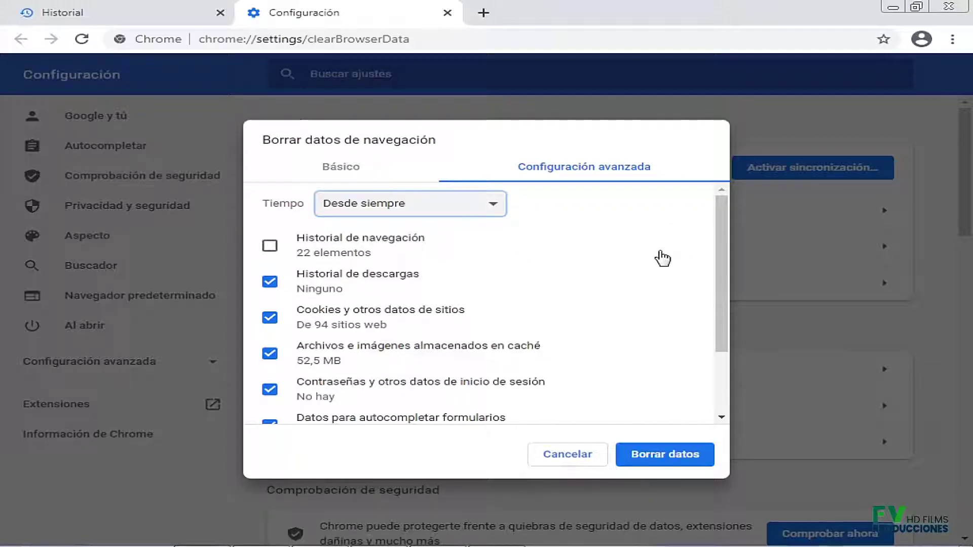
Deselect download history, cookies, cached images and files, passwords, and form autofill data from the data to clear
{"action": "mouse_move", "coordinate": [726, 249]}
{"action": "left_mouse_down"}
{"action": "mouse_move", "coordinate": [723, 348]}
{"action": "mouse_move", "coordinate": [725, 251]}
{"action": "left_mouse_up"}
{"action": "left_click_drag", "start_coordinate": [725, 297], "coordinate": [719, 359]}
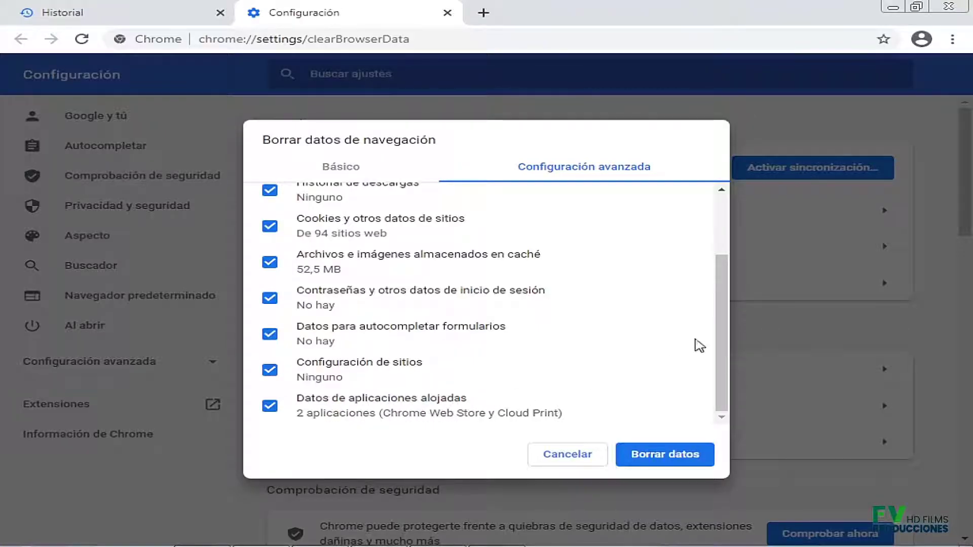
{"action": "left_click_drag", "start_coordinate": [722, 325], "coordinate": [723, 274]}
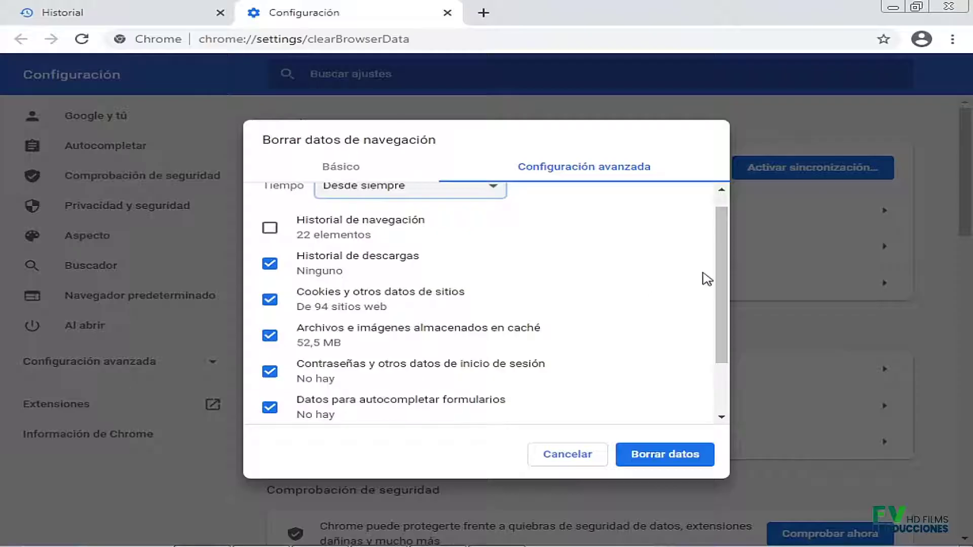
{"action": "left_click", "coordinate": [270, 300]}
{"action": "left_click", "coordinate": [270, 335]}
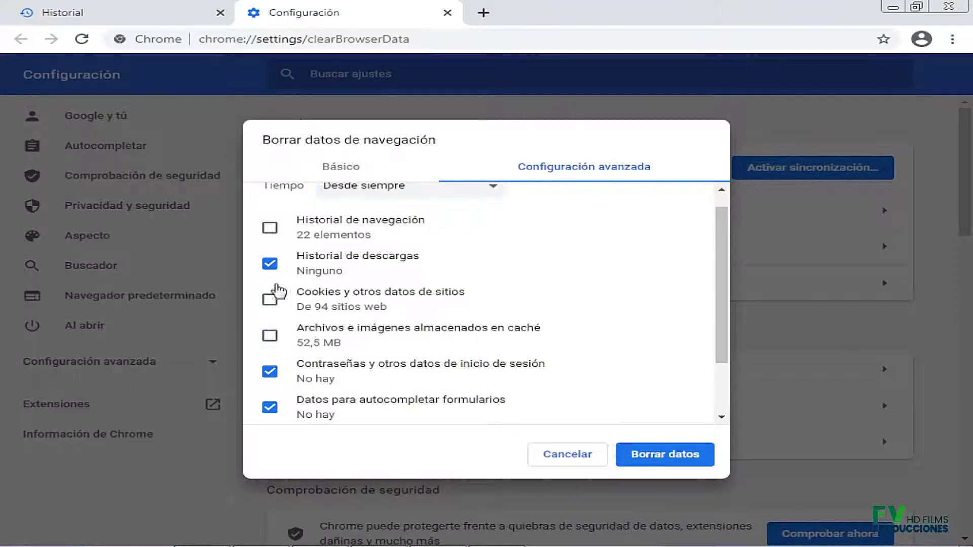
{"action": "left_click", "coordinate": [271, 265]}
{"action": "left_click", "coordinate": [269, 371]}
{"action": "left_click", "coordinate": [269, 407]}
{"action": "left_click_drag", "start_coordinate": [721, 266], "coordinate": [725, 338]}
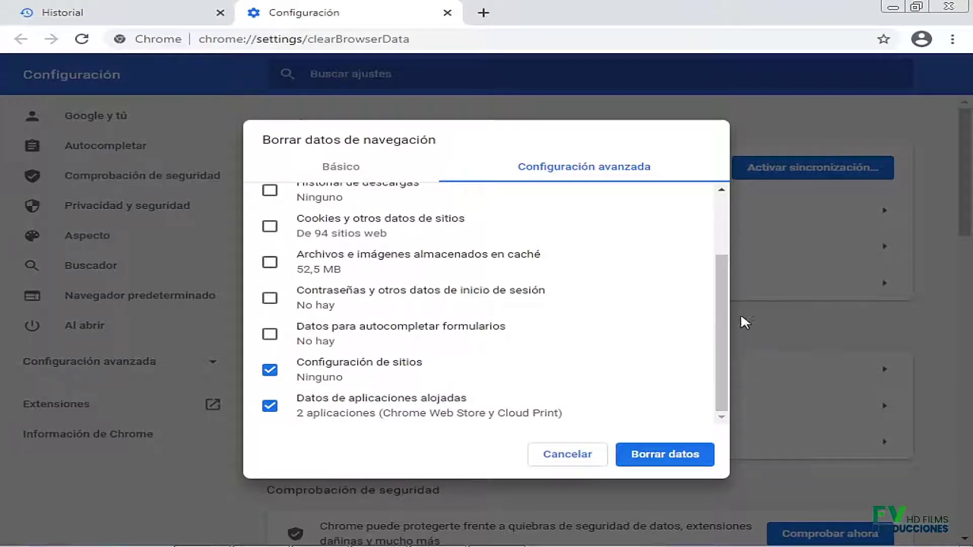
{"action": "left_click_drag", "start_coordinate": [725, 332], "coordinate": [719, 274]}
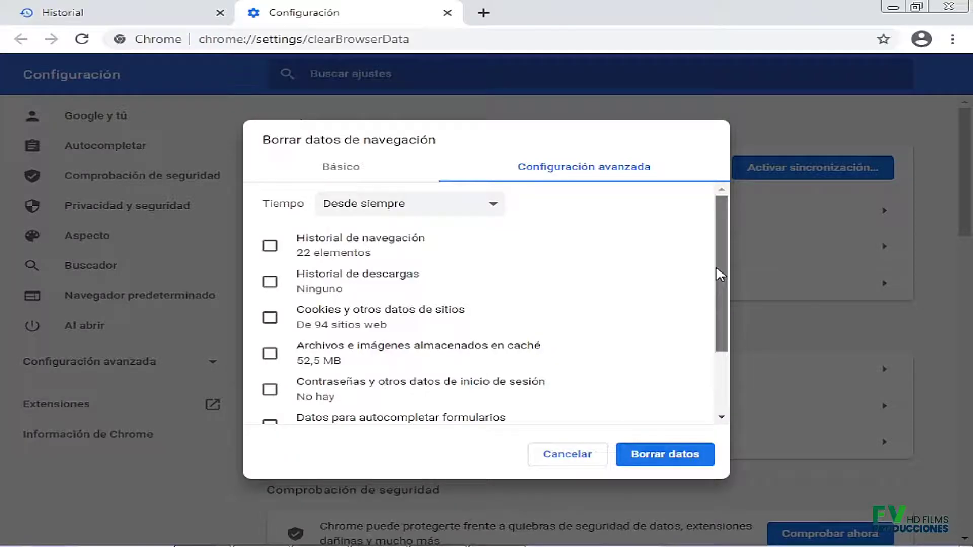
Select browsing history, download history, cookies, cached files, passwords and form autofill data as the data to clear
{"action": "scroll", "coordinate": [720, 274], "scroll_direction": "down", "scroll_amount": 2}
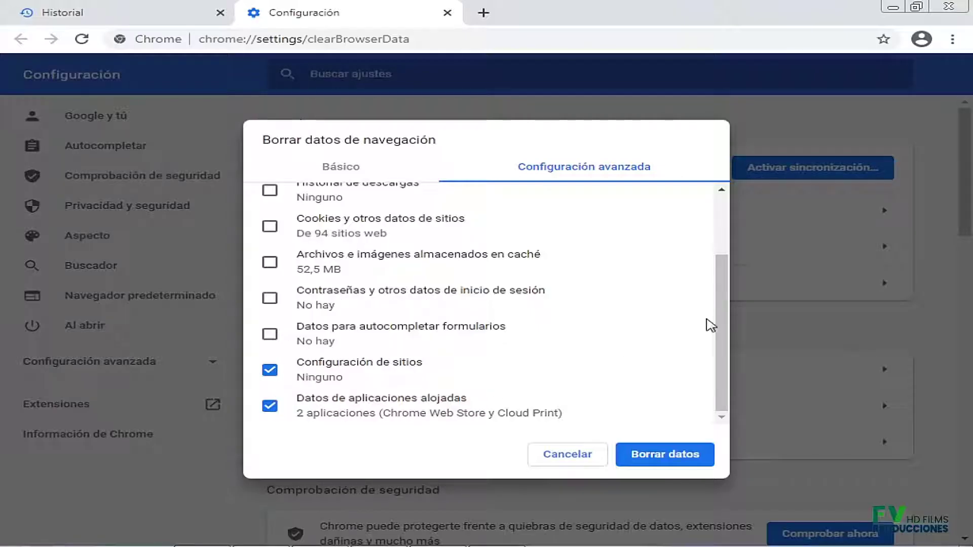
{"action": "left_click_drag", "start_coordinate": [719, 388], "coordinate": [718, 311]}
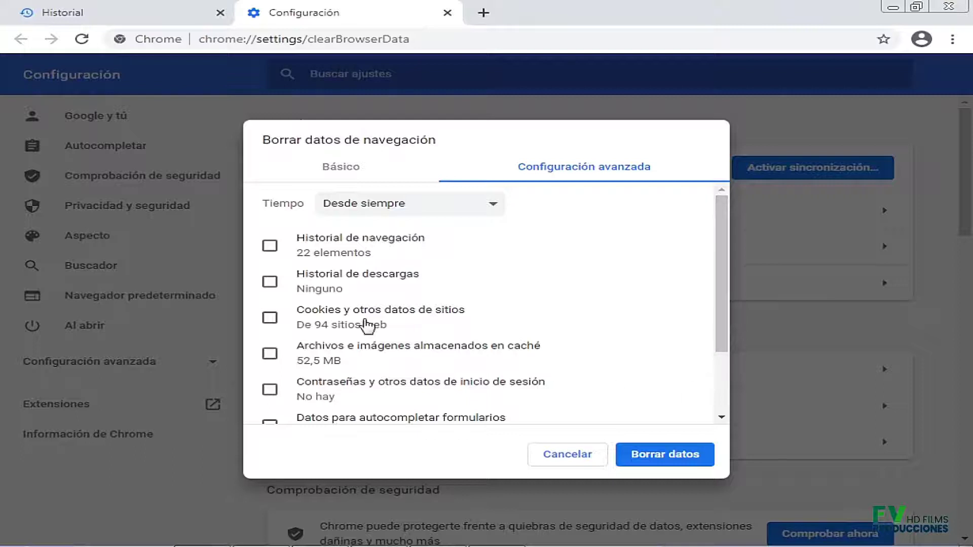
{"action": "left_click", "coordinate": [270, 247]}
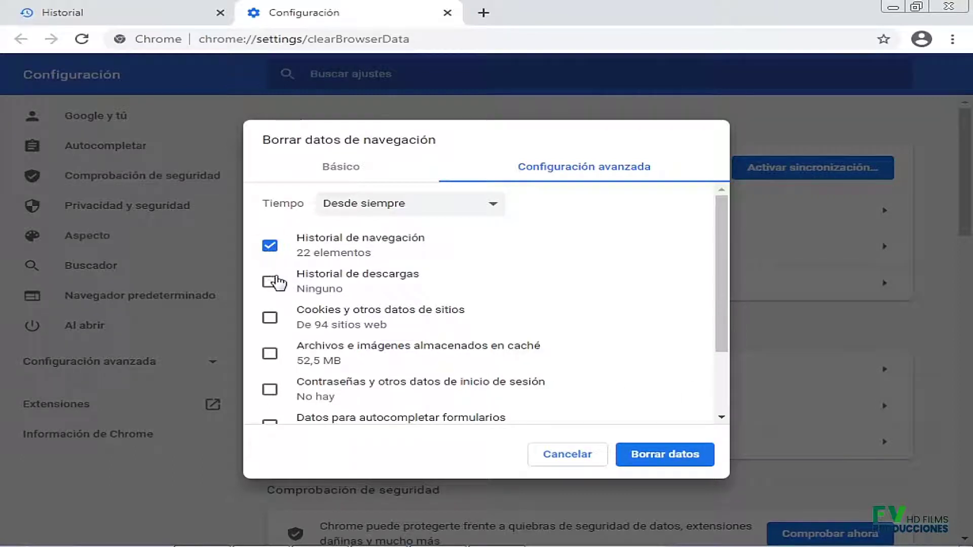
{"action": "left_click", "coordinate": [270, 316]}
{"action": "left_click", "coordinate": [271, 355]}
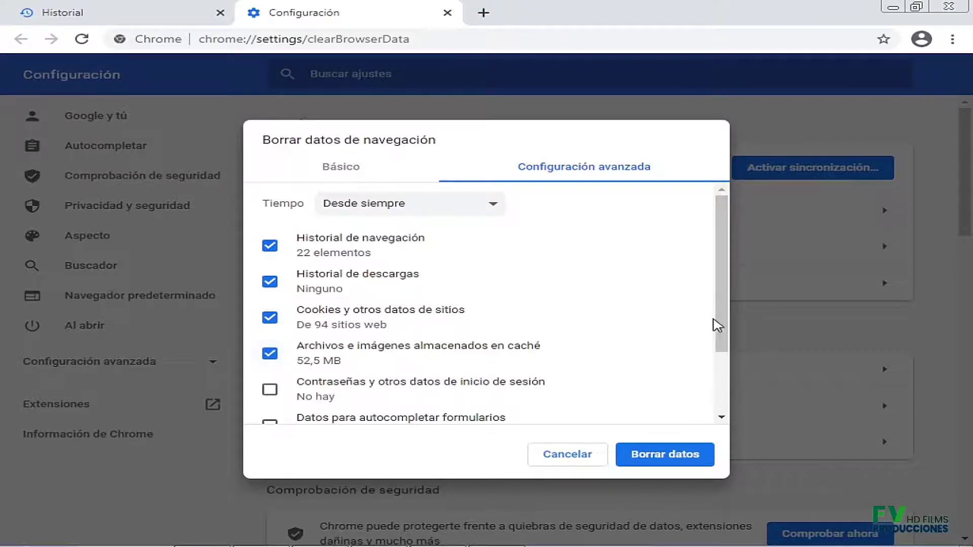
{"action": "left_click_drag", "start_coordinate": [722, 305], "coordinate": [725, 367]}
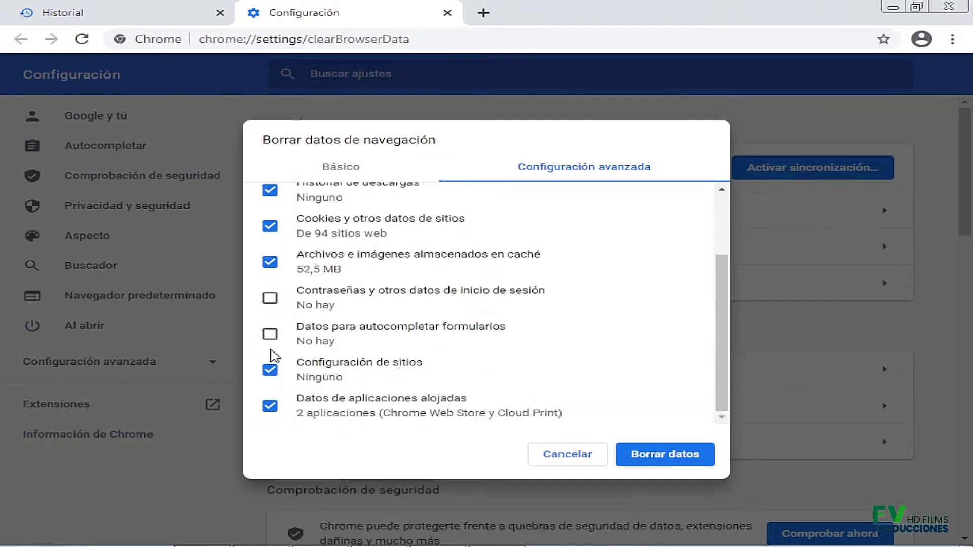
{"action": "left_click", "coordinate": [270, 298]}
{"action": "left_click", "coordinate": [271, 332]}
Check the full list of selected data types and clear the browsing data
{"action": "scroll", "coordinate": [708, 324], "scroll_direction": "up", "scroll_amount": 2}
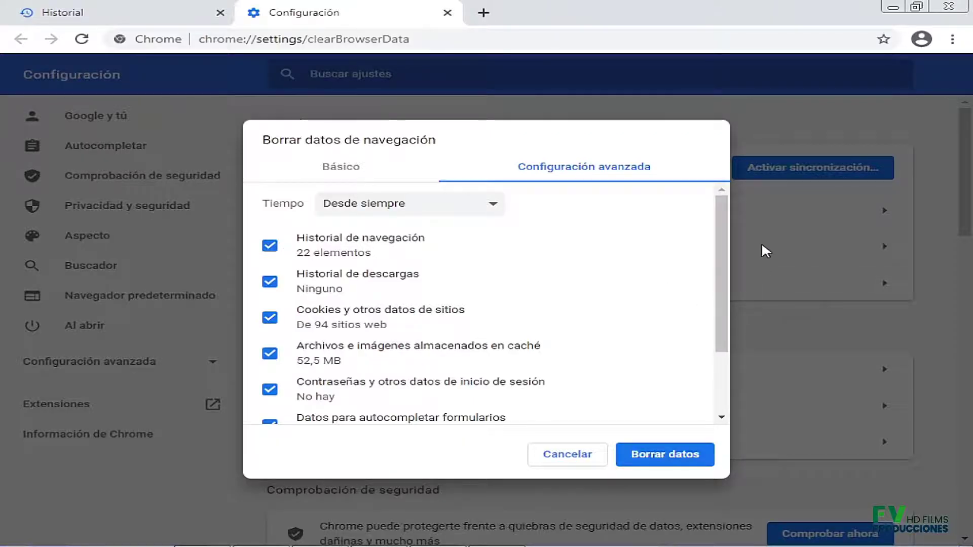
{"action": "left_click_drag", "start_coordinate": [725, 230], "coordinate": [739, 292]}
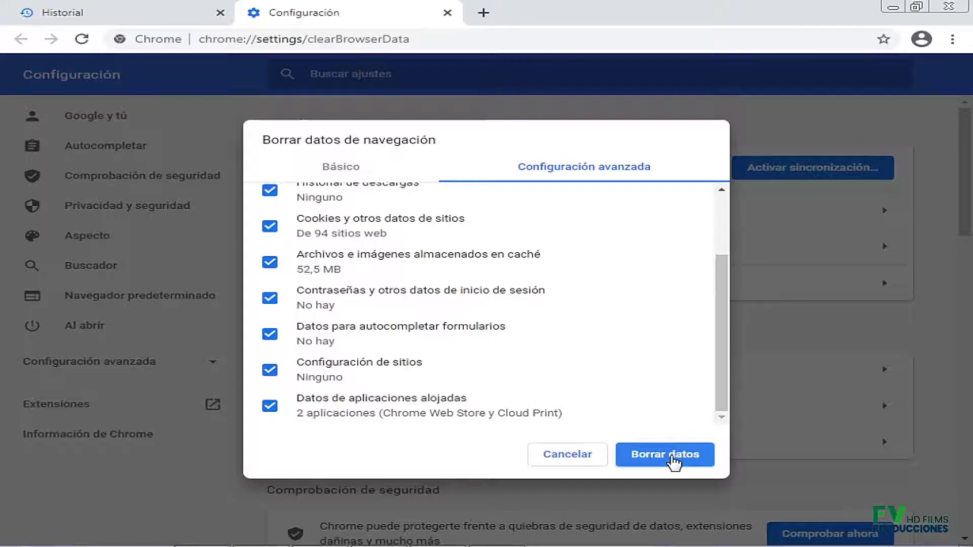
{"action": "left_click", "coordinate": [674, 456]}
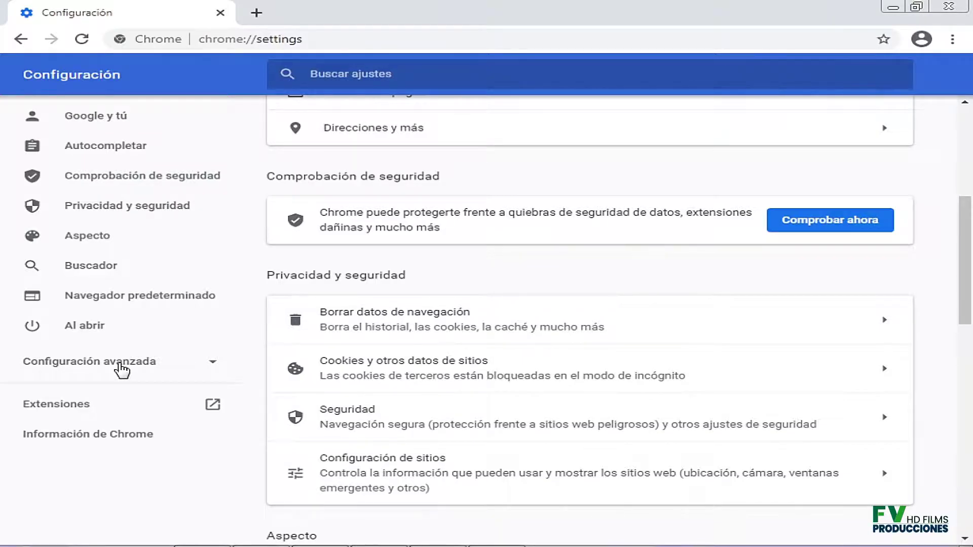
Open "Limpiar ordenador" in the advanced settings and start a scan for harmful software
{"action": "left_click", "coordinate": [213, 367]}
{"action": "left_click_drag", "start_coordinate": [231, 263], "coordinate": [233, 302]}
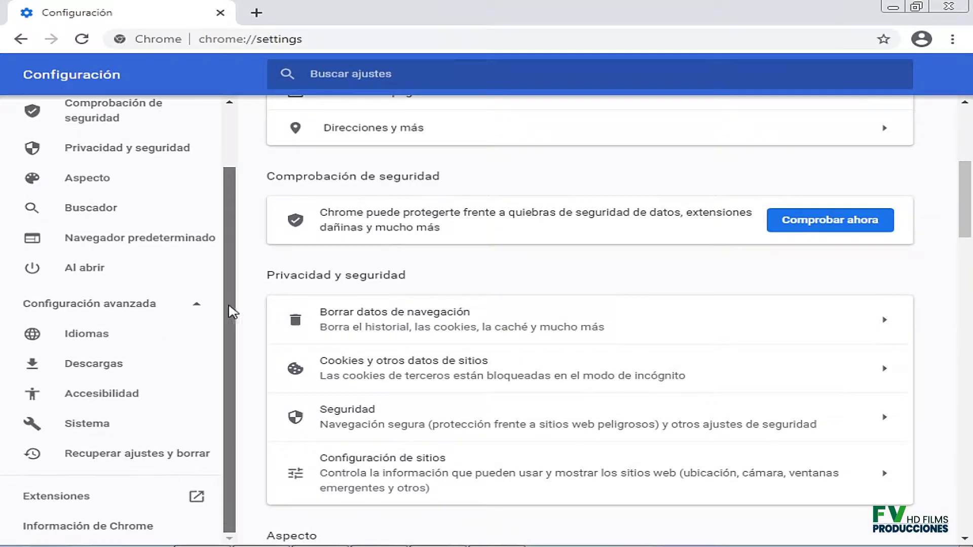
{"action": "left_click", "coordinate": [91, 428]}
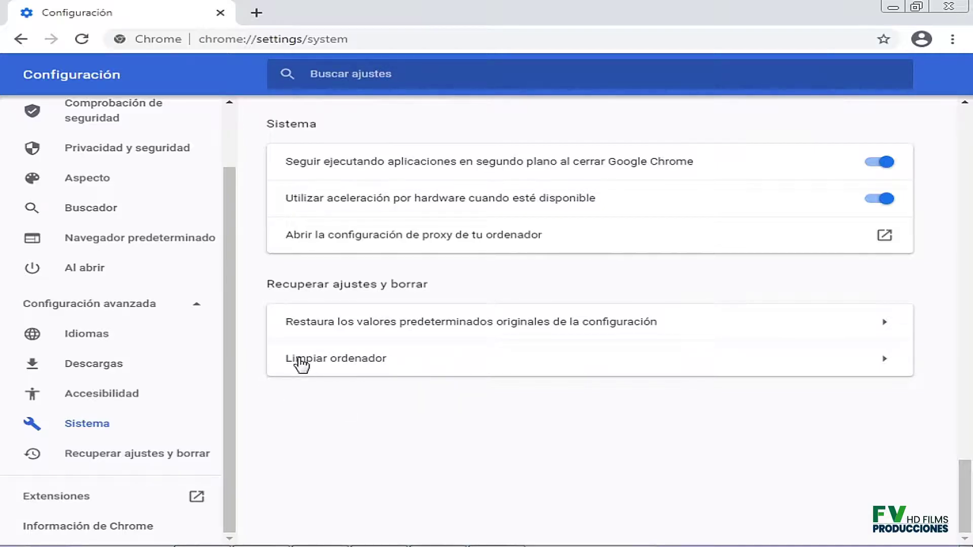
{"action": "left_click", "coordinate": [885, 370]}
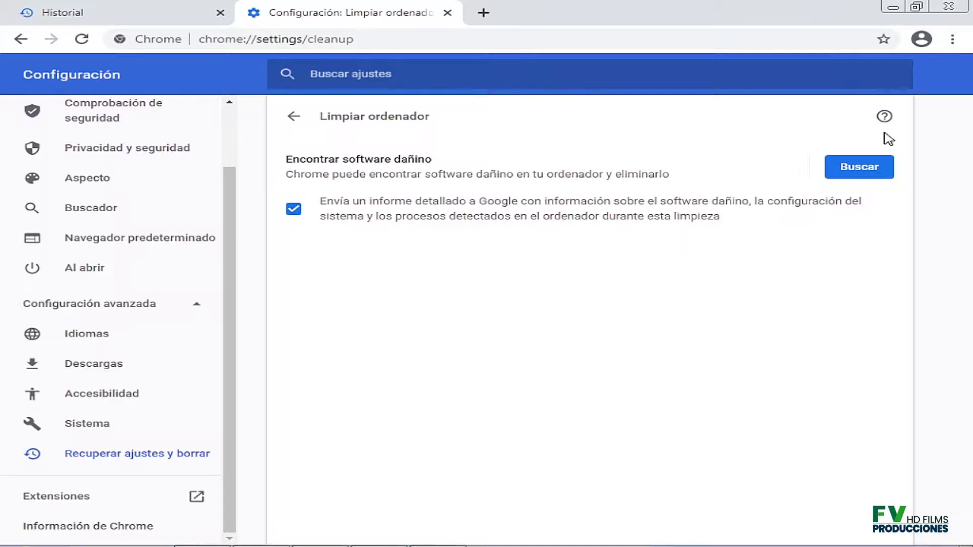
{"action": "left_click", "coordinate": [860, 177]}
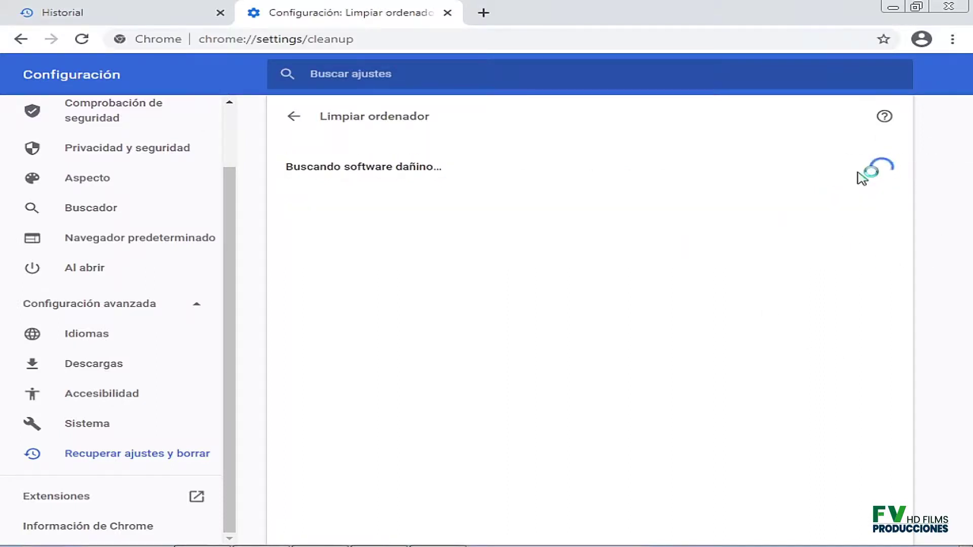